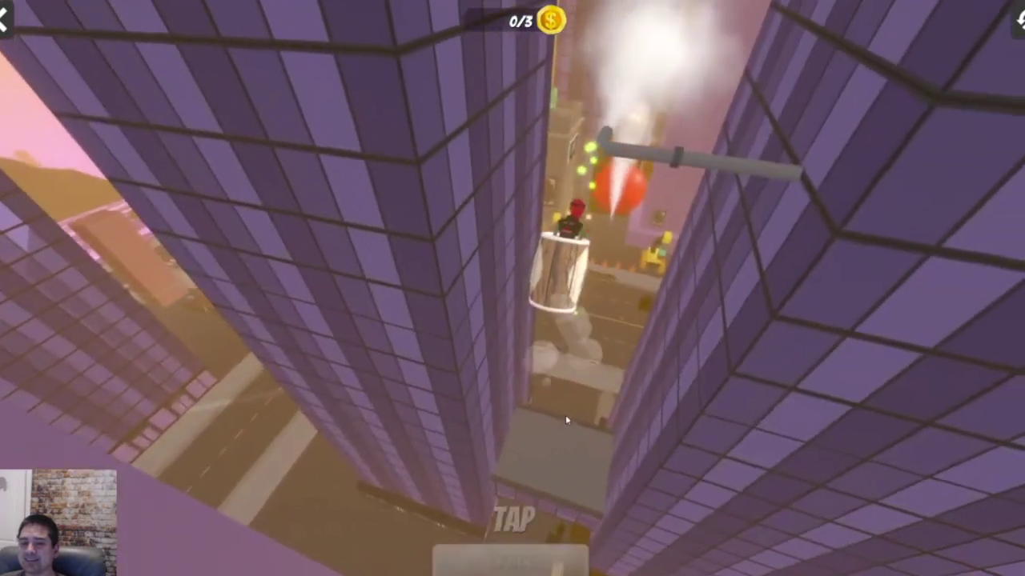
Fire the character out of the barrel, then burst the capsule to fling it free.
key(space)
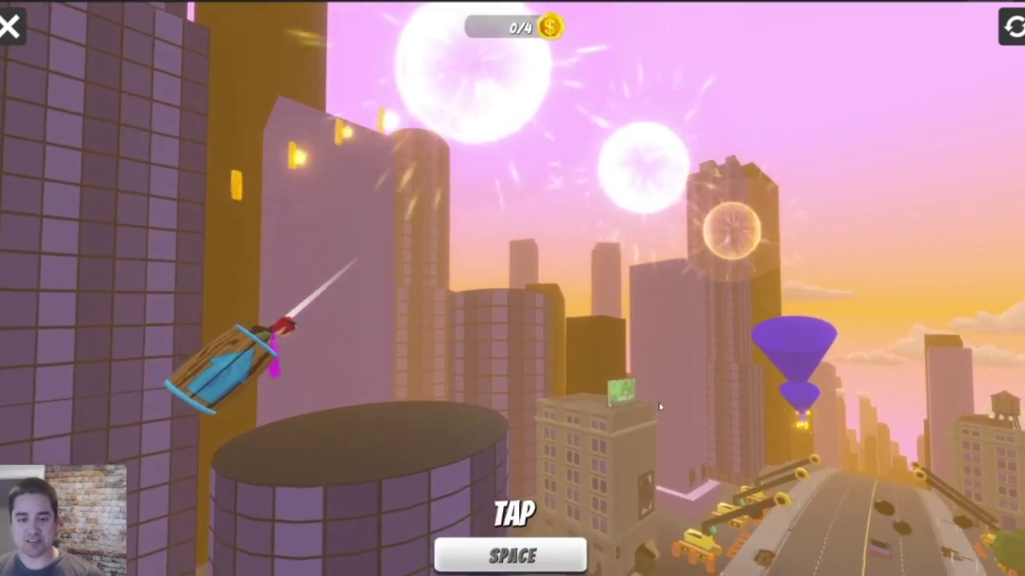
key(space)
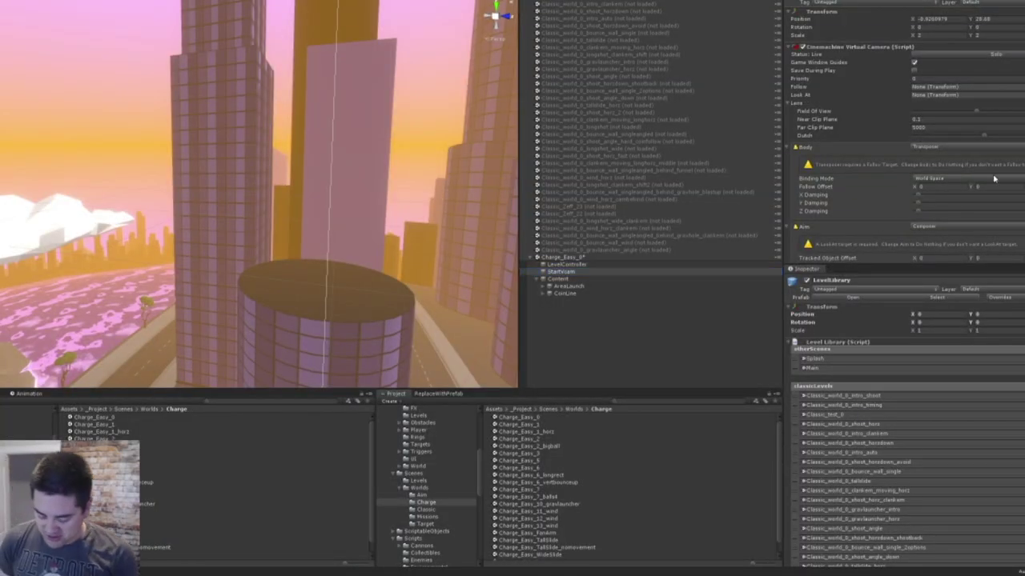
Review the Vcam under CameraTriggerVcam and the StartVcam camera settings in the Inspector.
scroll(994, 177, down, 5)
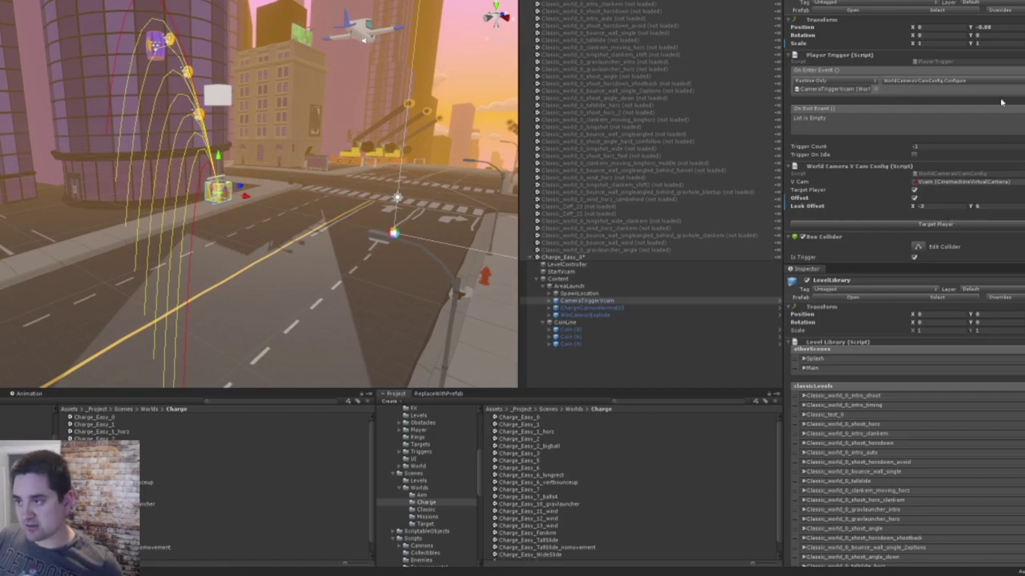
scroll(1020, 225, down, 3)
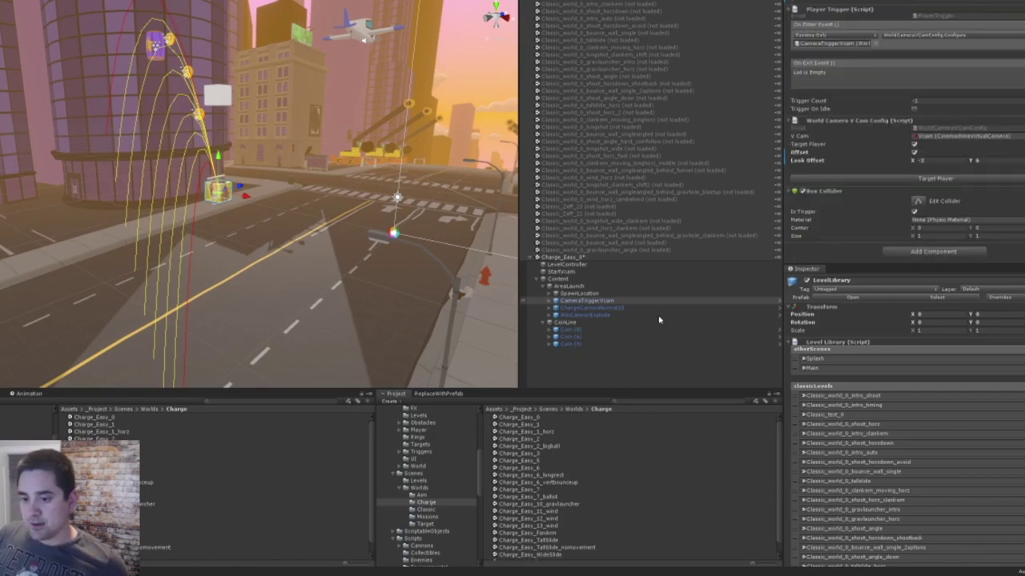
click(570, 315)
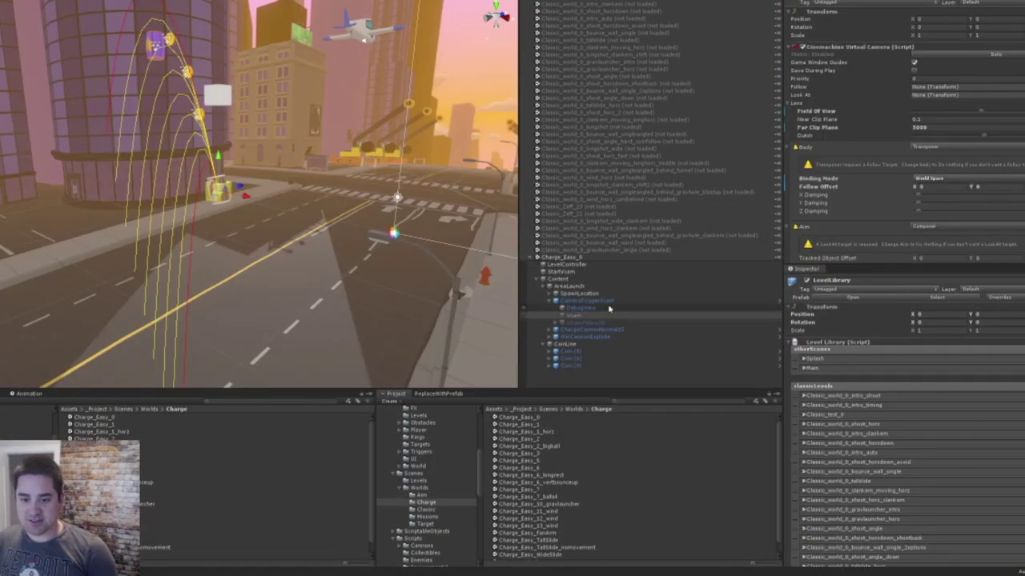
click(562, 271)
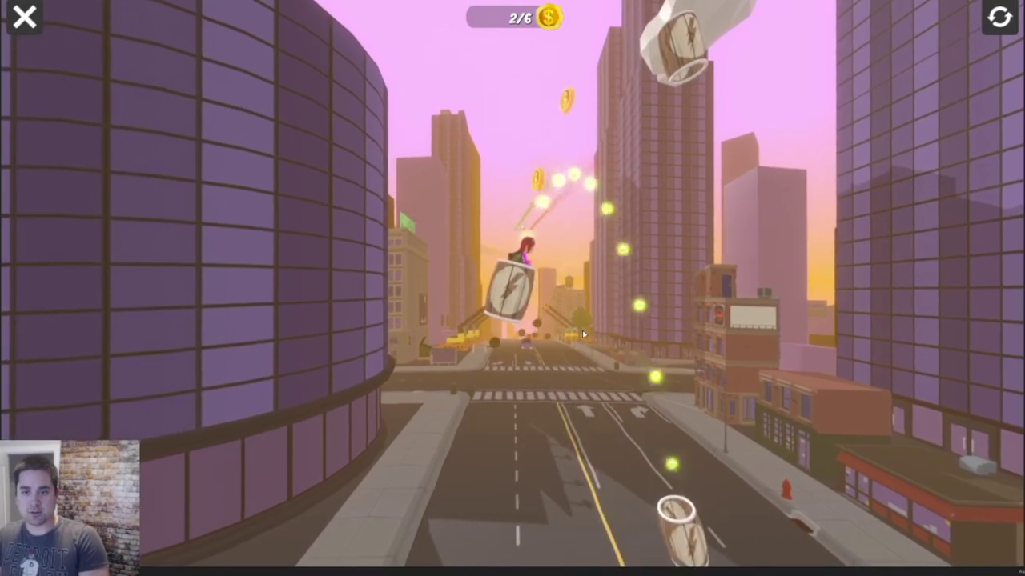
Fire the character through the last barrels to the star goal, then start and launch a Classic level.
key(space)
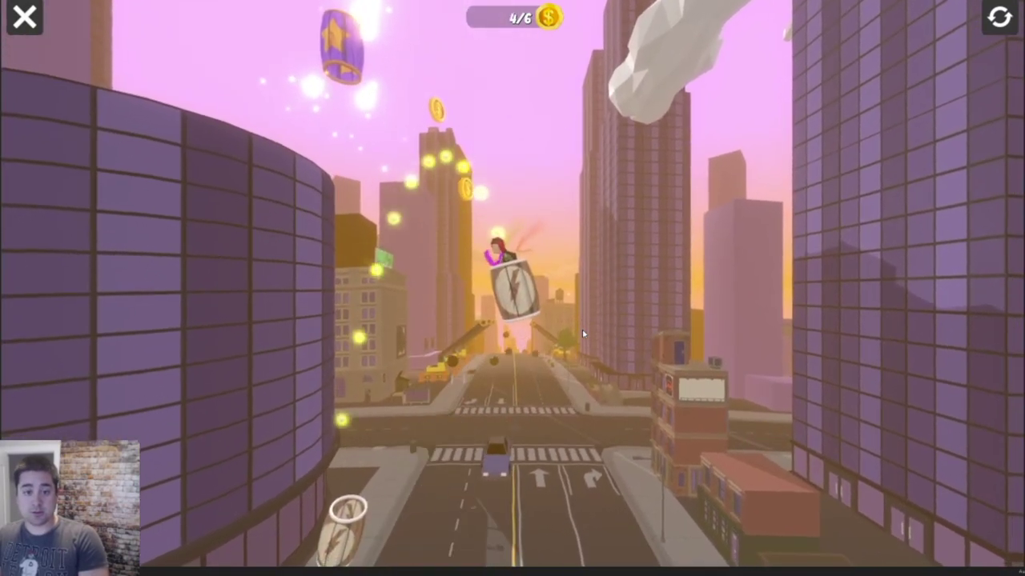
key(space)
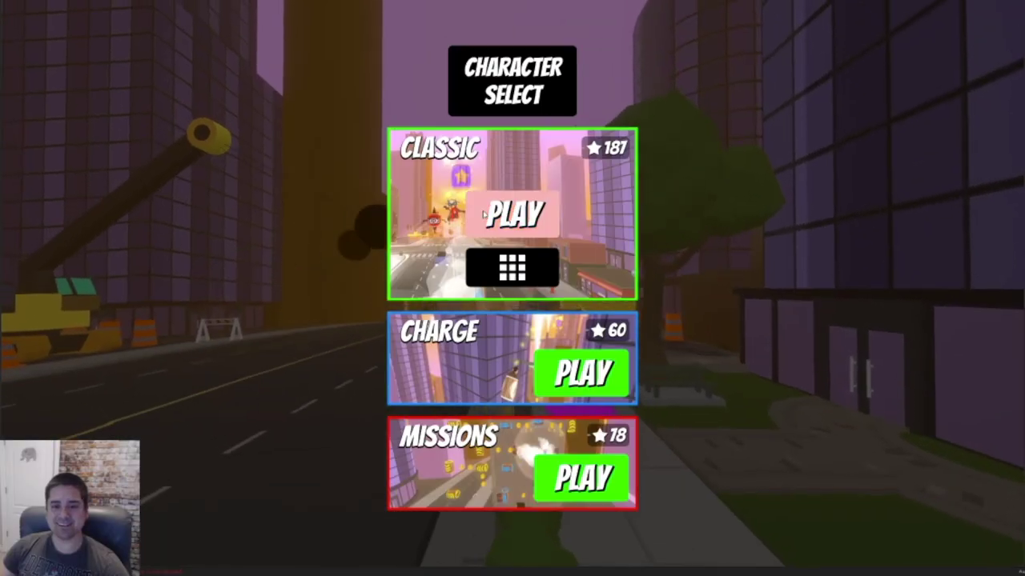
click(485, 214)
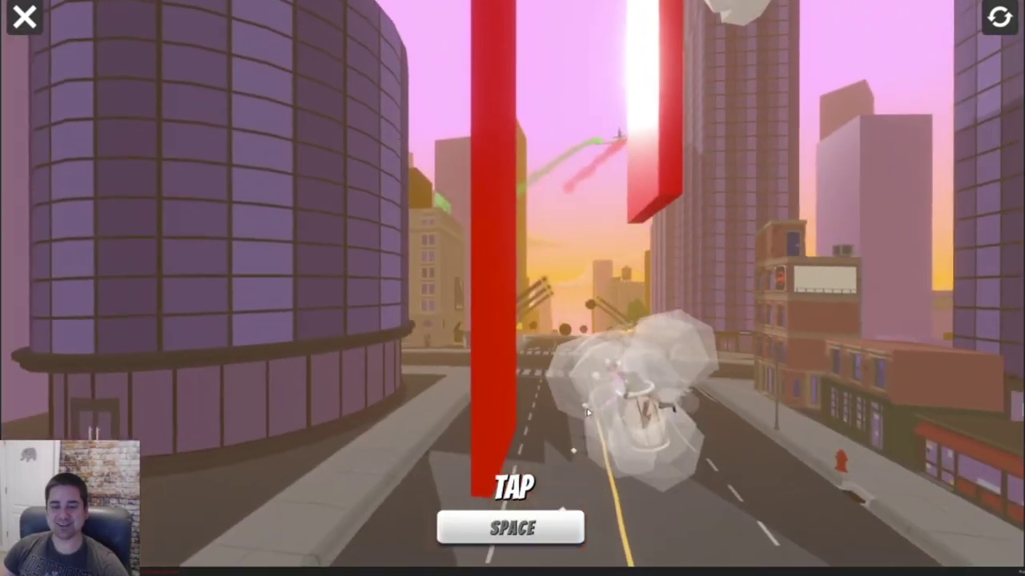
key(space)
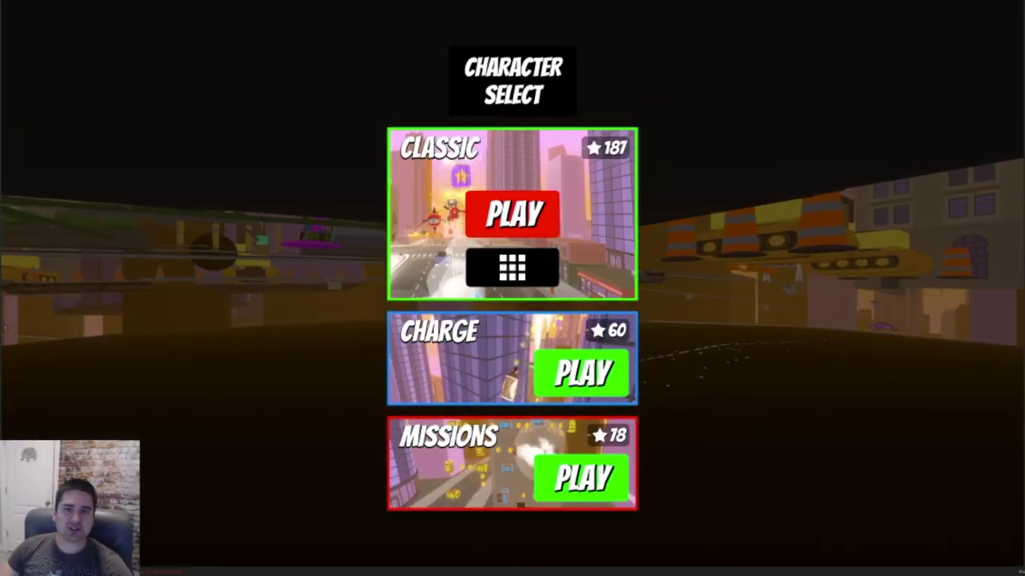
Start a Classic level and launch the character from the lightning barrel.
click(532, 207)
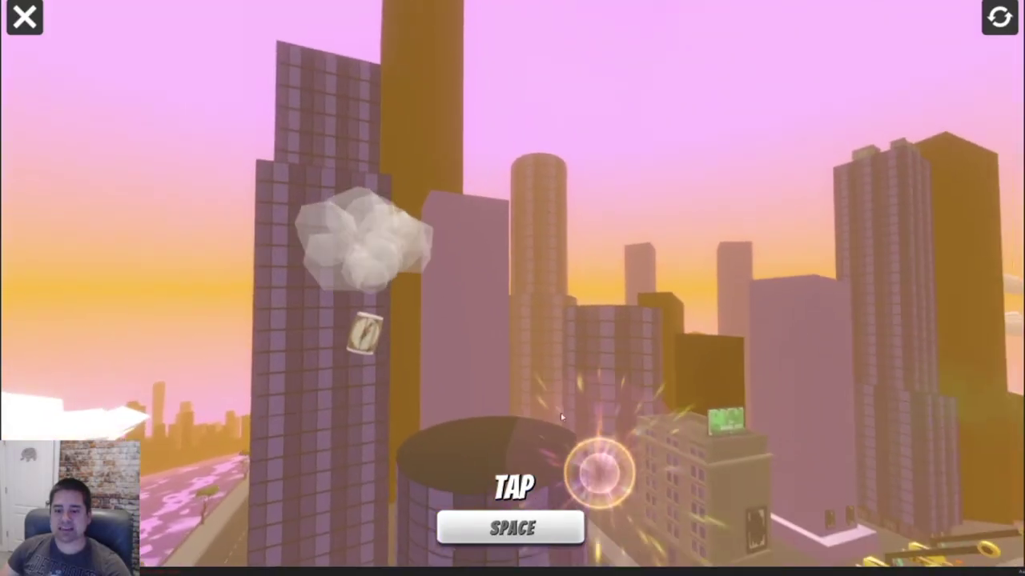
key(space)
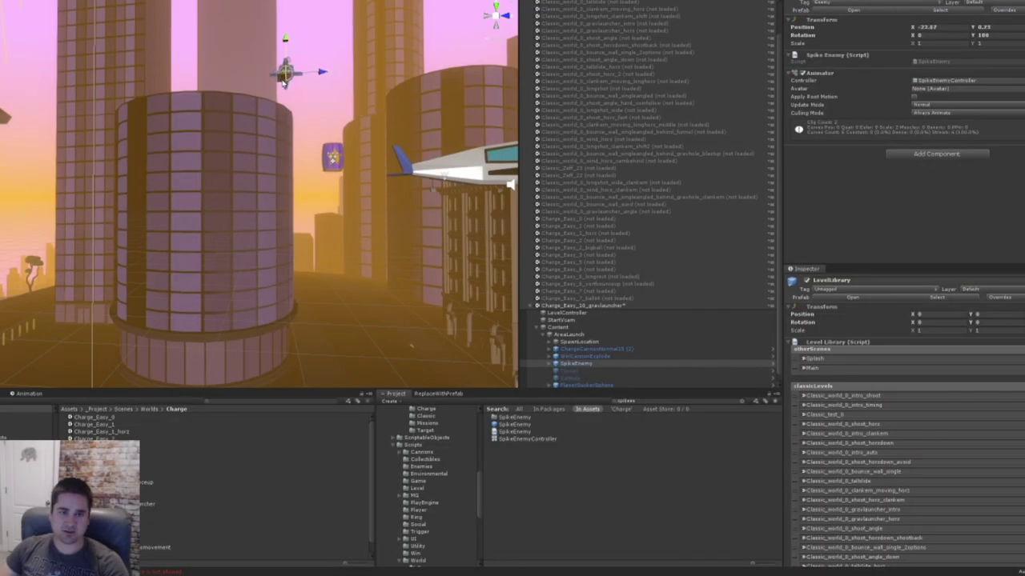
Duplicate the SpikeEnemy and move the copy down and left beside the original.
key(ctrl+d)
drag(283, 83, 261, 137)
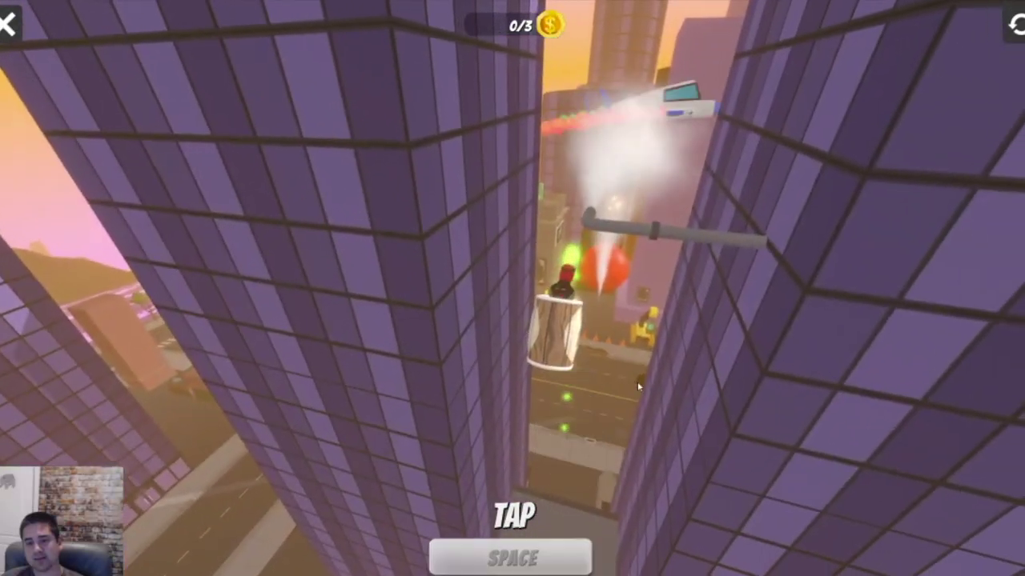
Play the level, restart it, advance to the next level, and fire the character through the red barrel.
key(space)
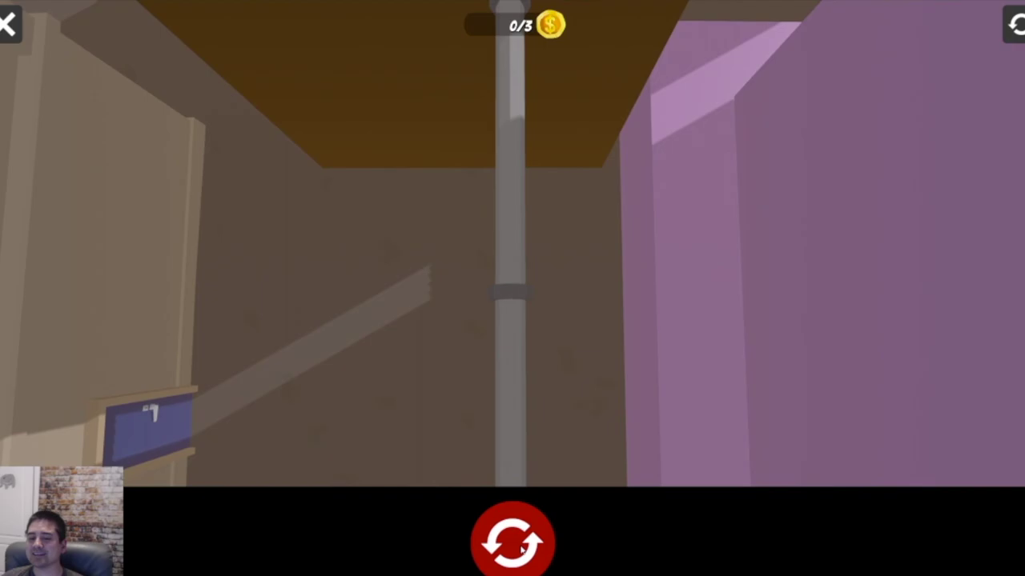
click(521, 550)
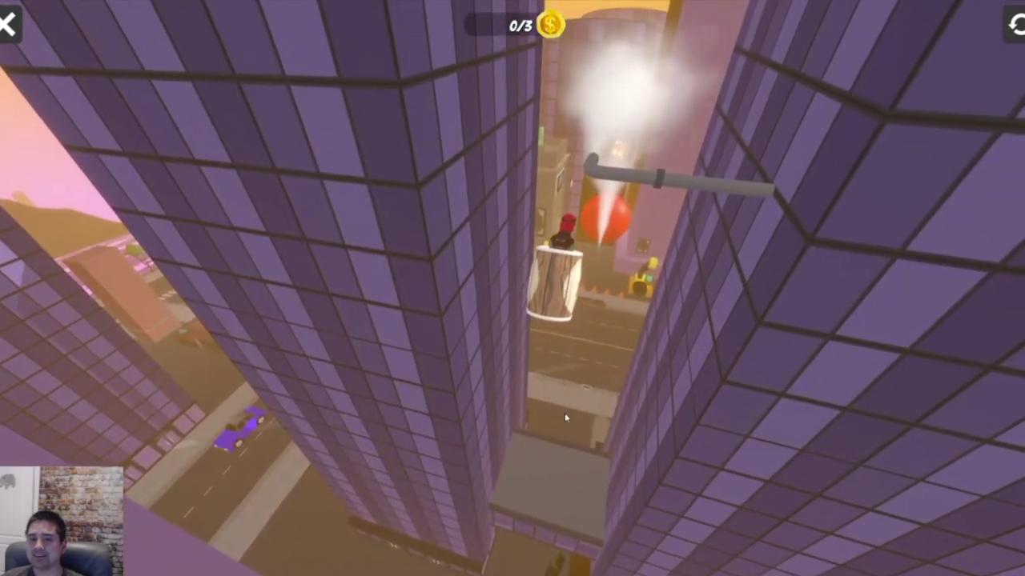
click(565, 412)
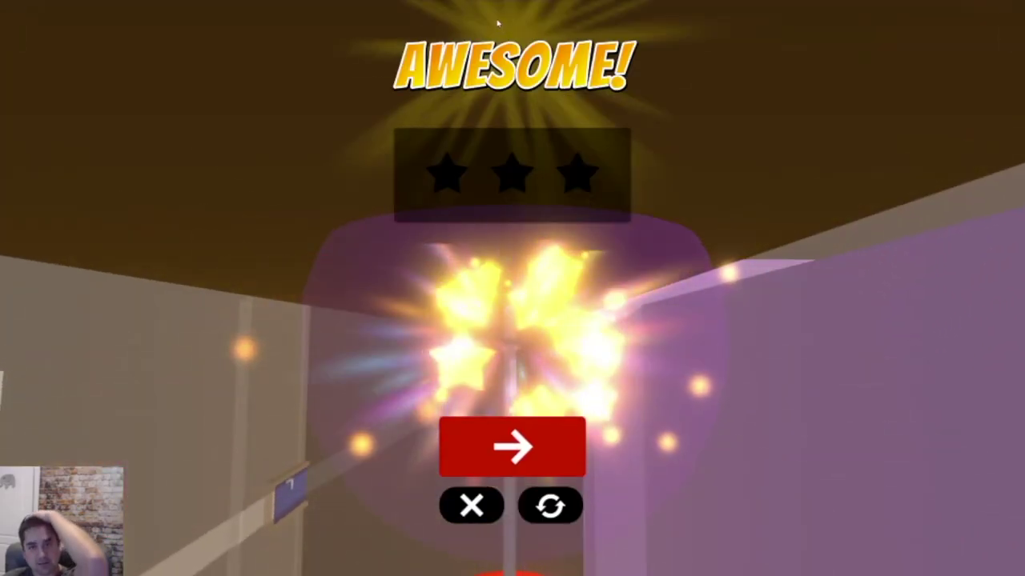
click(512, 446)
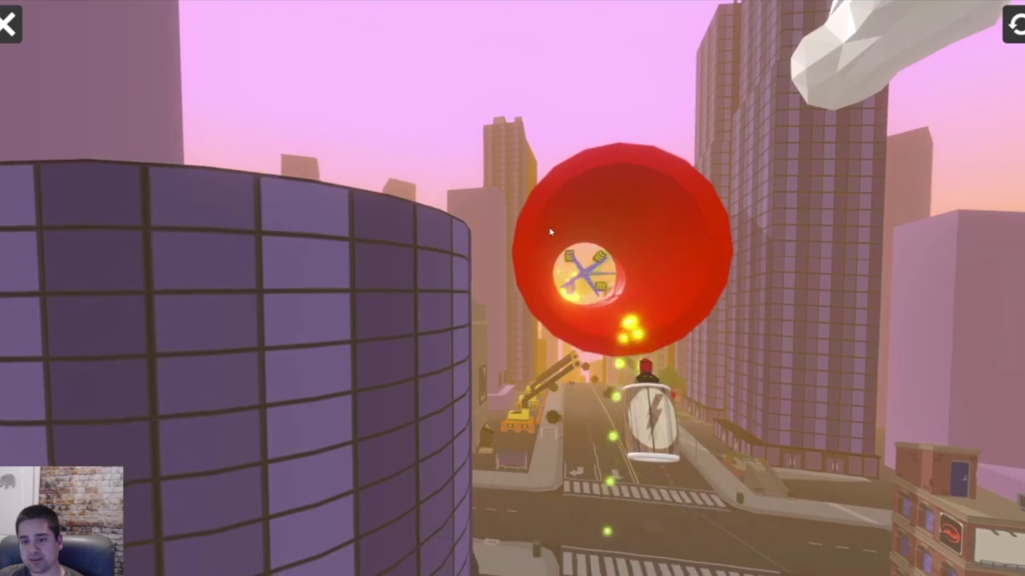
key(space)
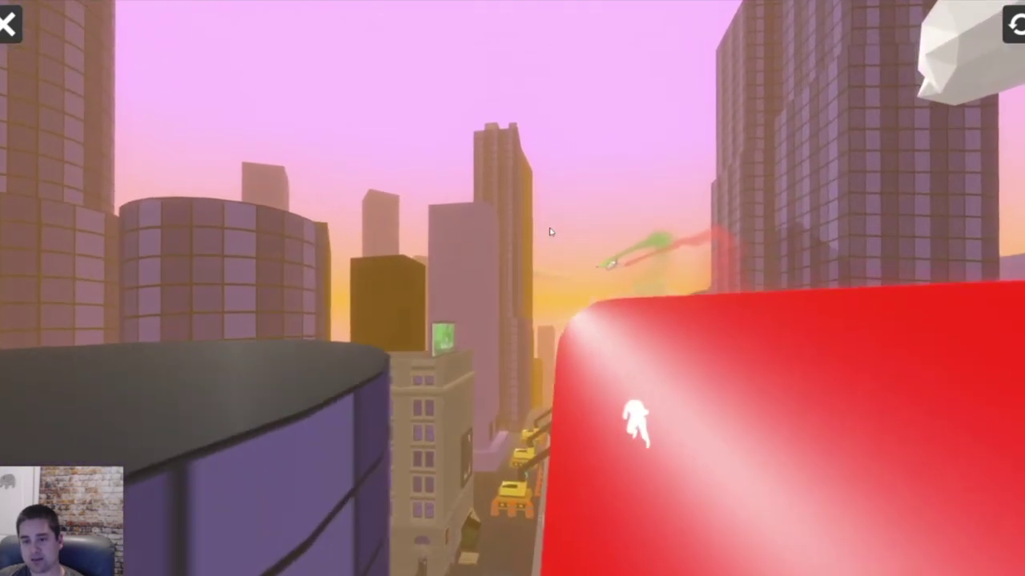
key(space)
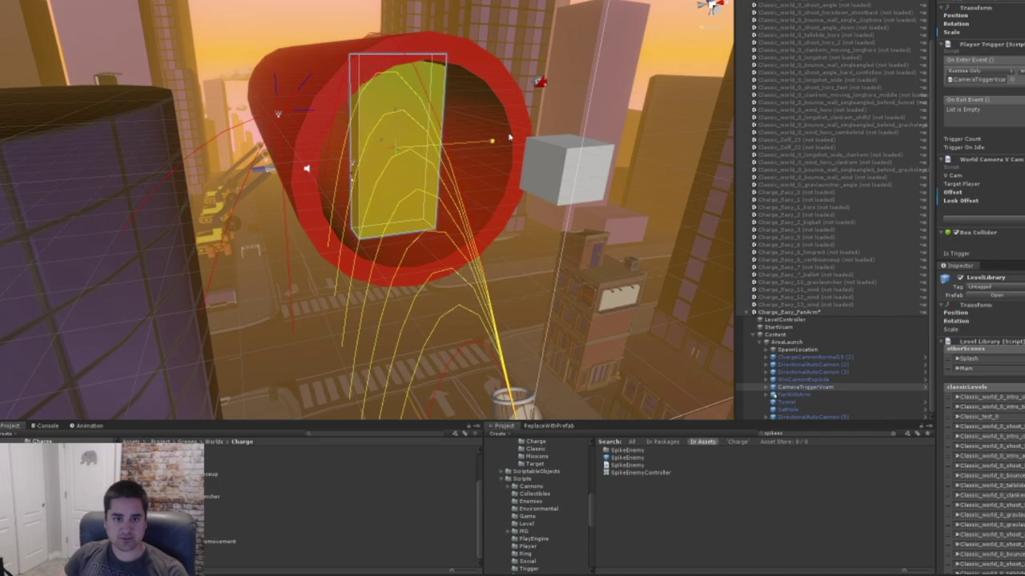
Orbit the Scene view around the red cylinder to inspect the trigger box.
alt+drag(395, 122, 307, 152)
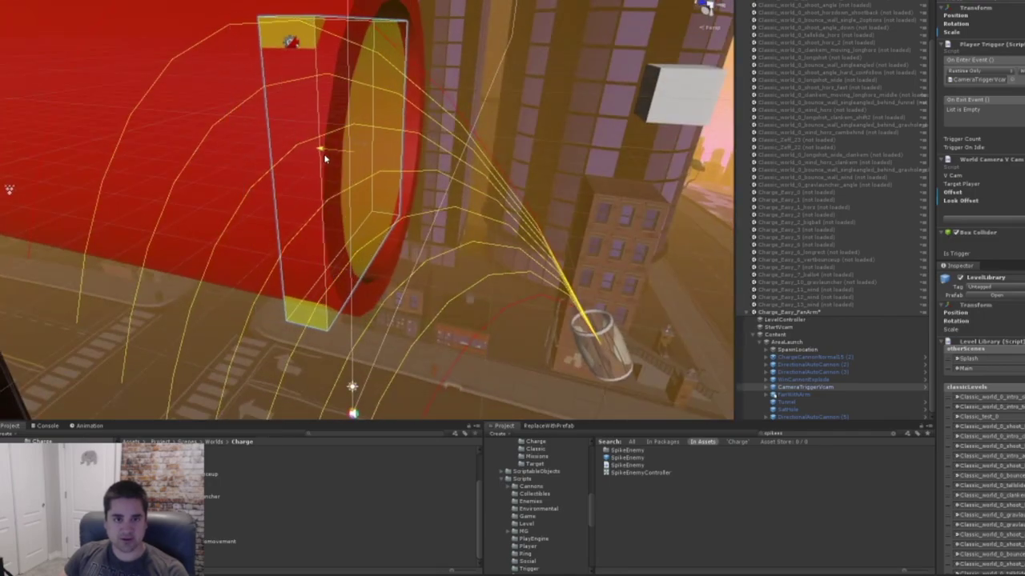
alt+drag(496, 187, 520, 212)
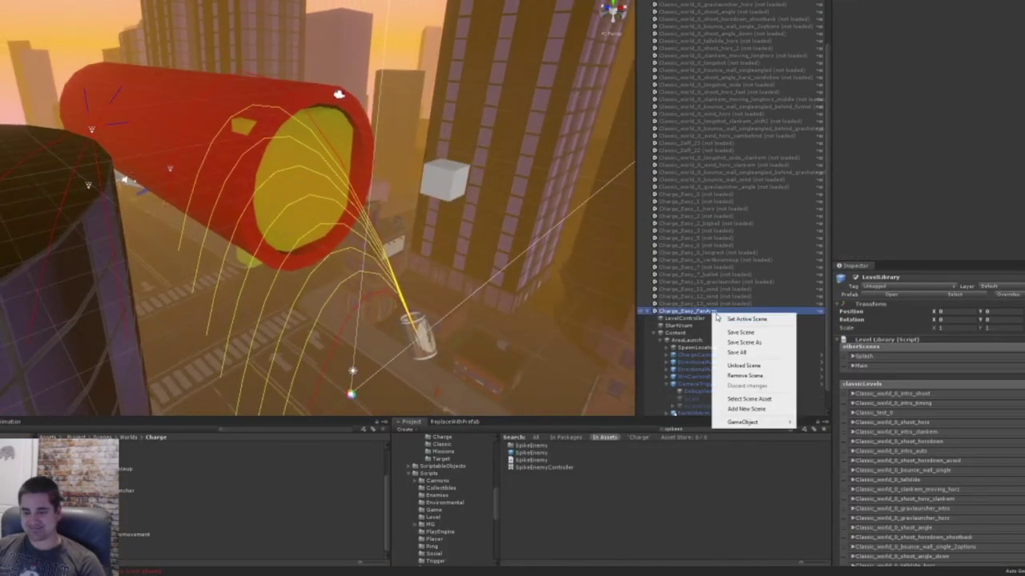
Unload the Charge_Easy_FanArm scene and bring up the Player Loader's character list on Player.
click(745, 365)
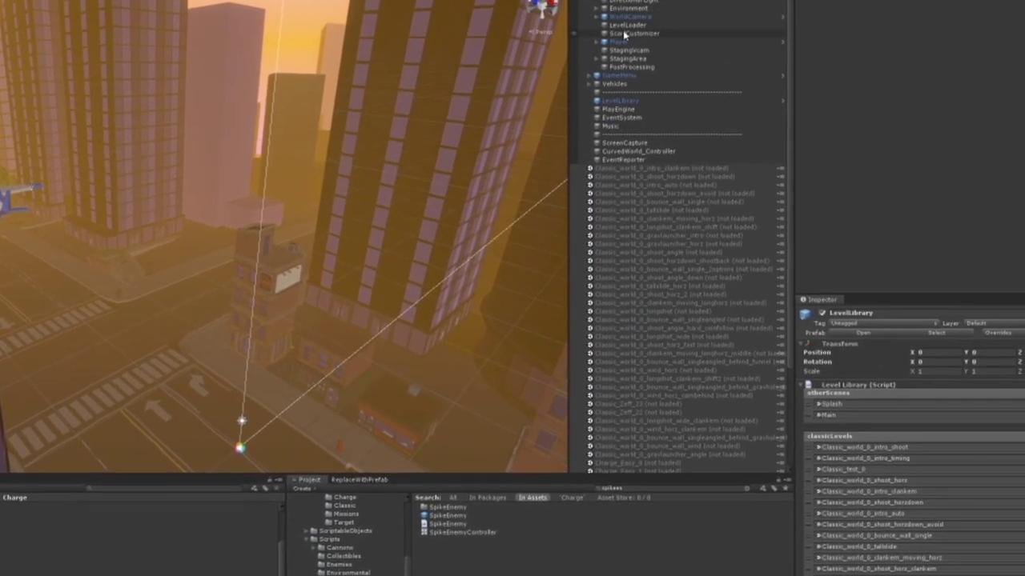
click(630, 42)
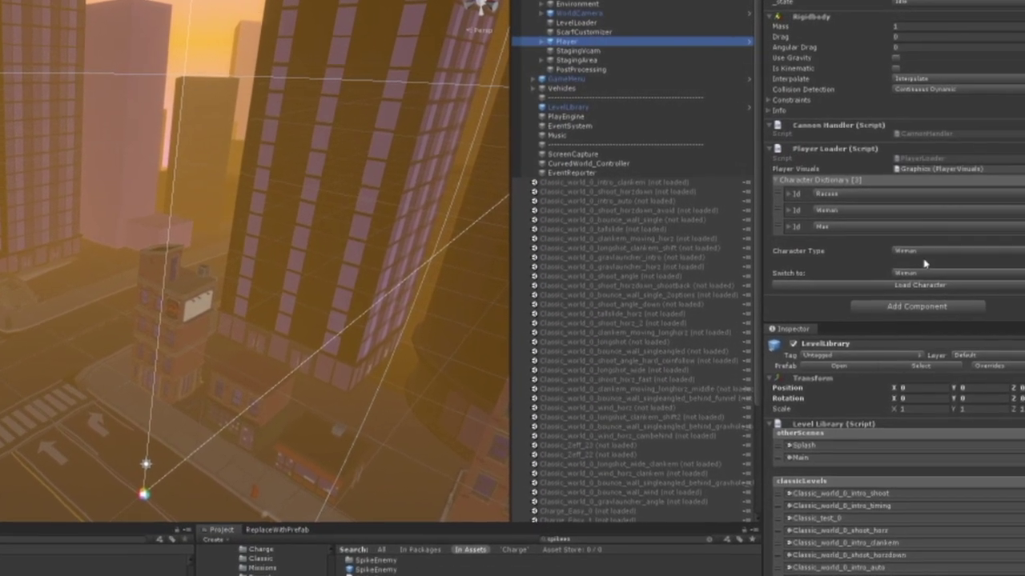
click(909, 267)
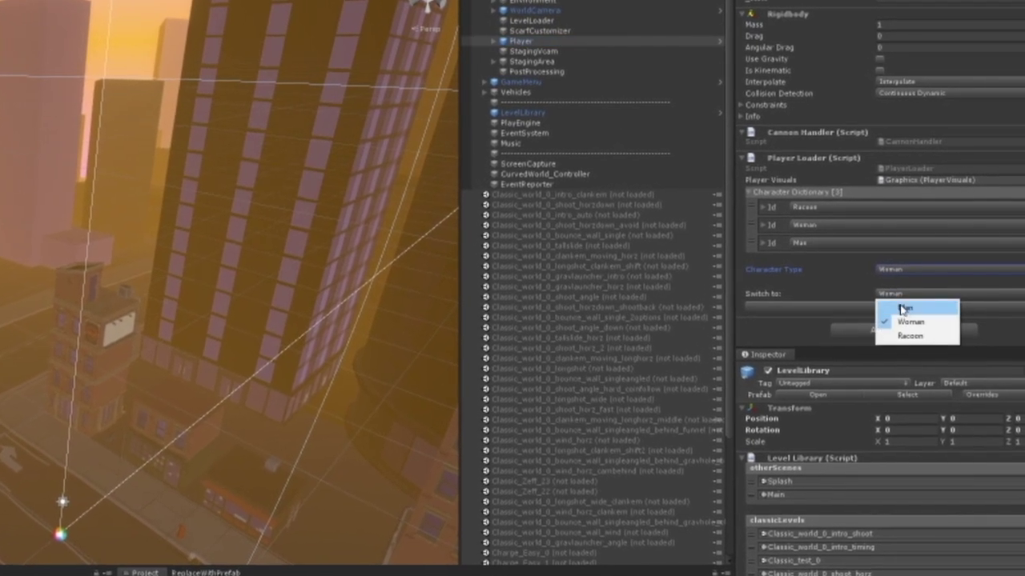